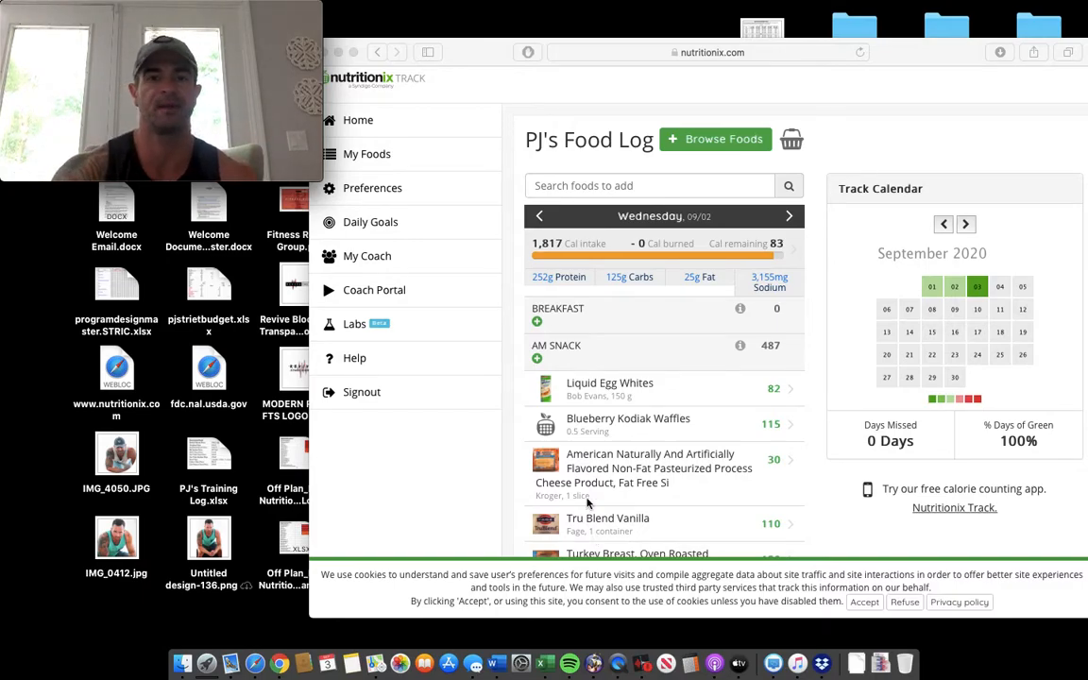
Reposition the browser window on the desktop
left_click_drag(467, 50, 411, 47)
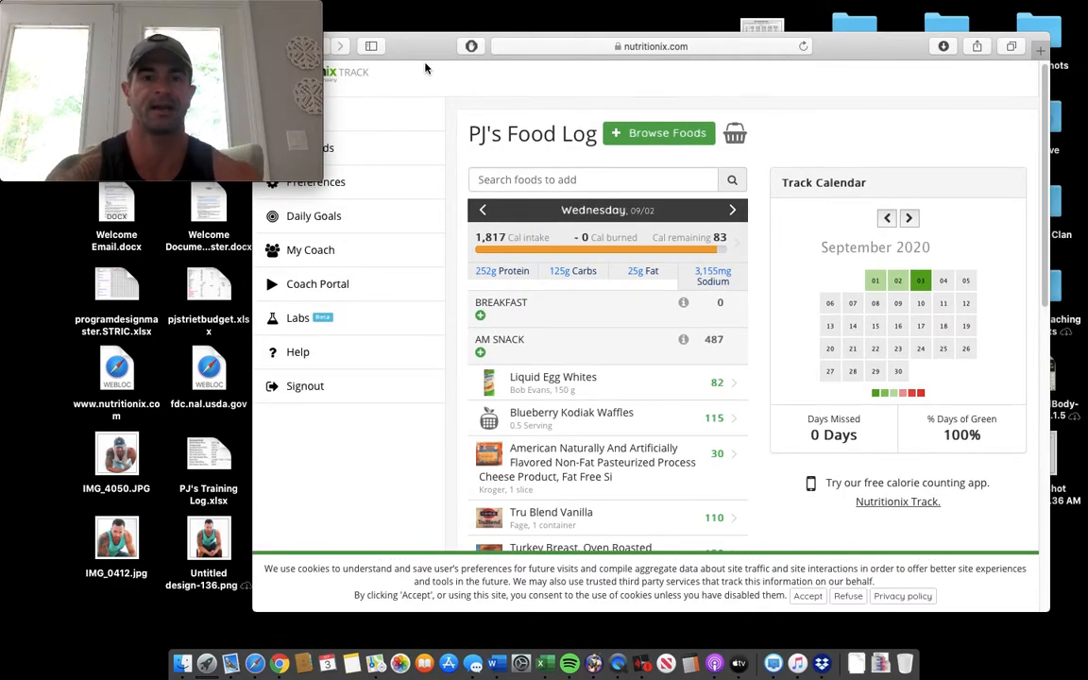
left_click_drag(426, 68, 446, 62)
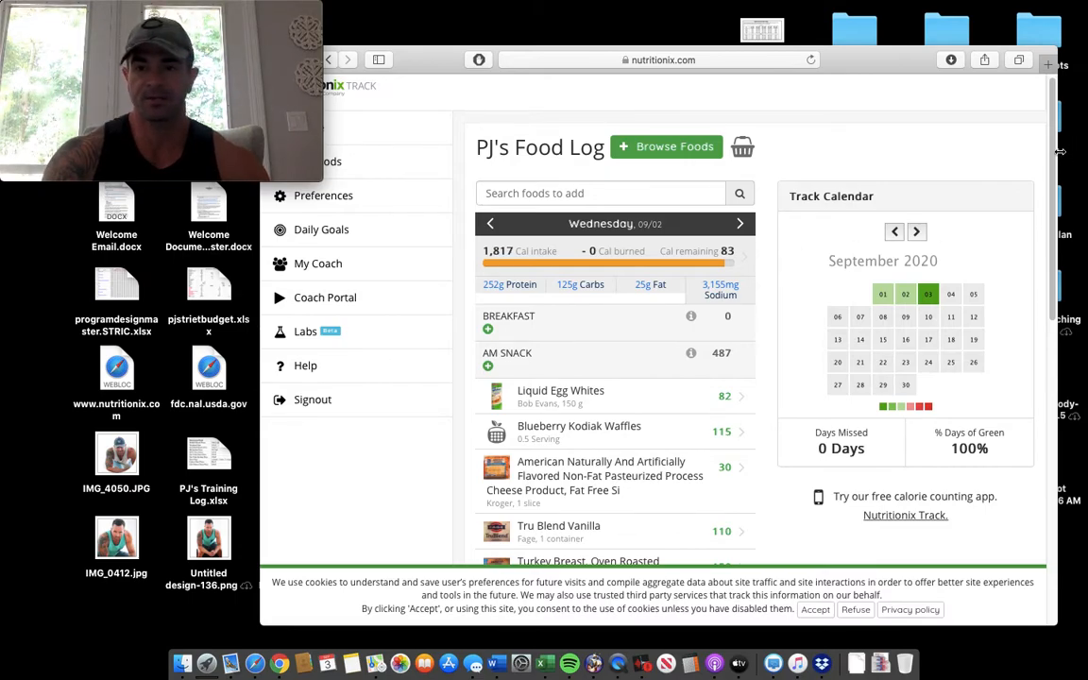
scroll(1048, 170, "down", 3)
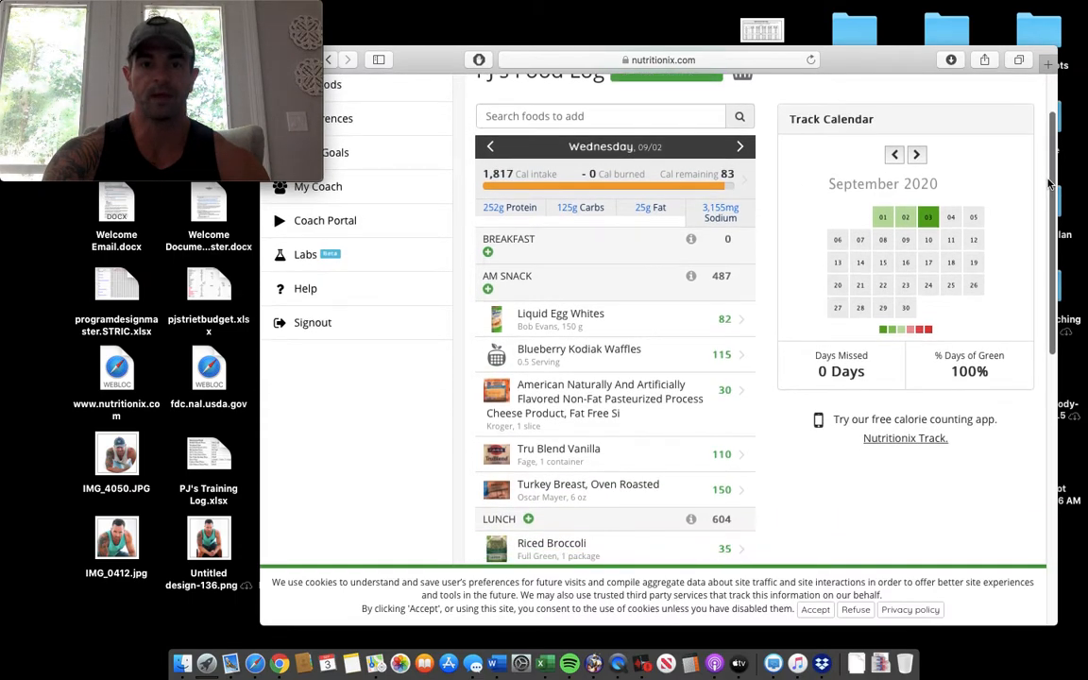
scroll(1048, 184, "down", 1)
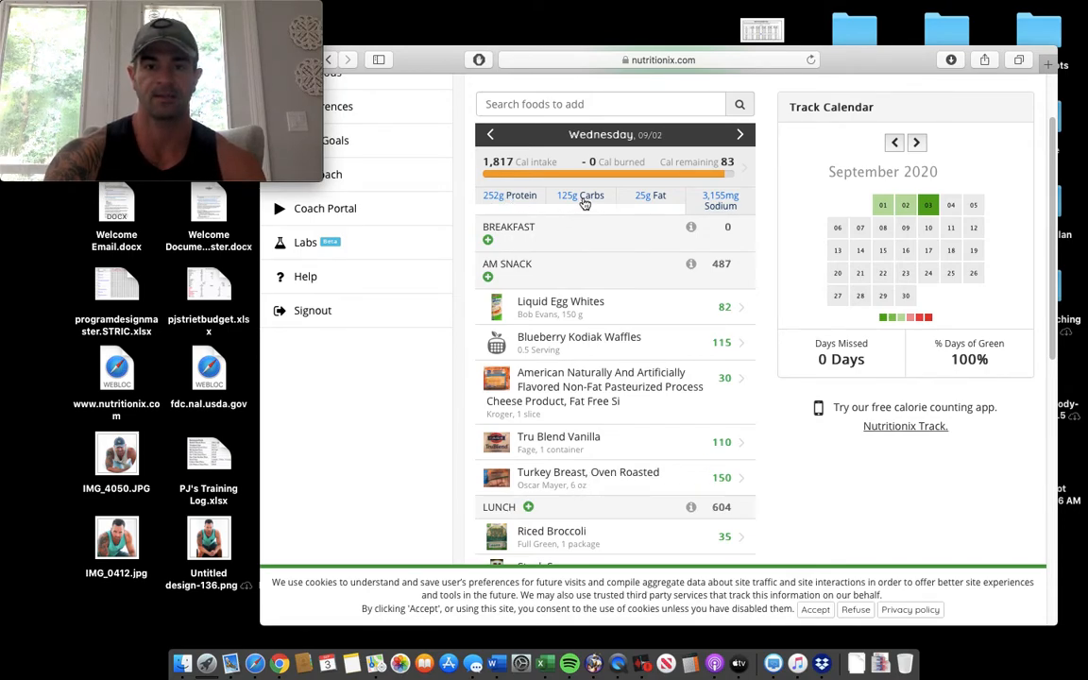
Review the AM Snack nutrition facts (487 total) and return to the food log
left_click_drag(484, 263, 589, 277)
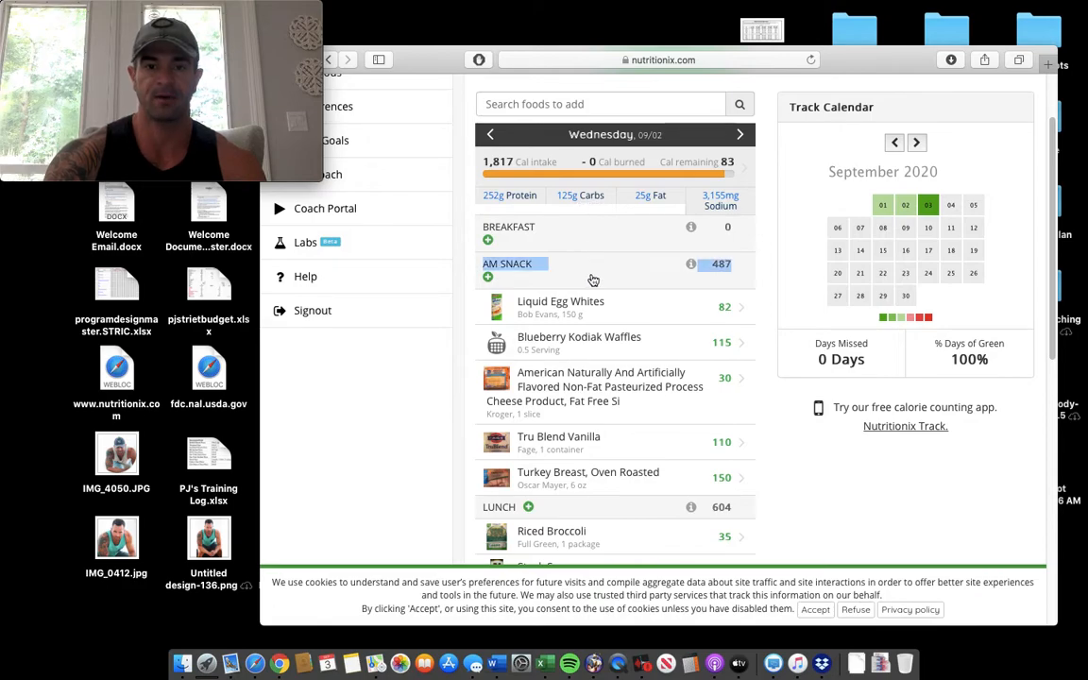
left_click(526, 266)
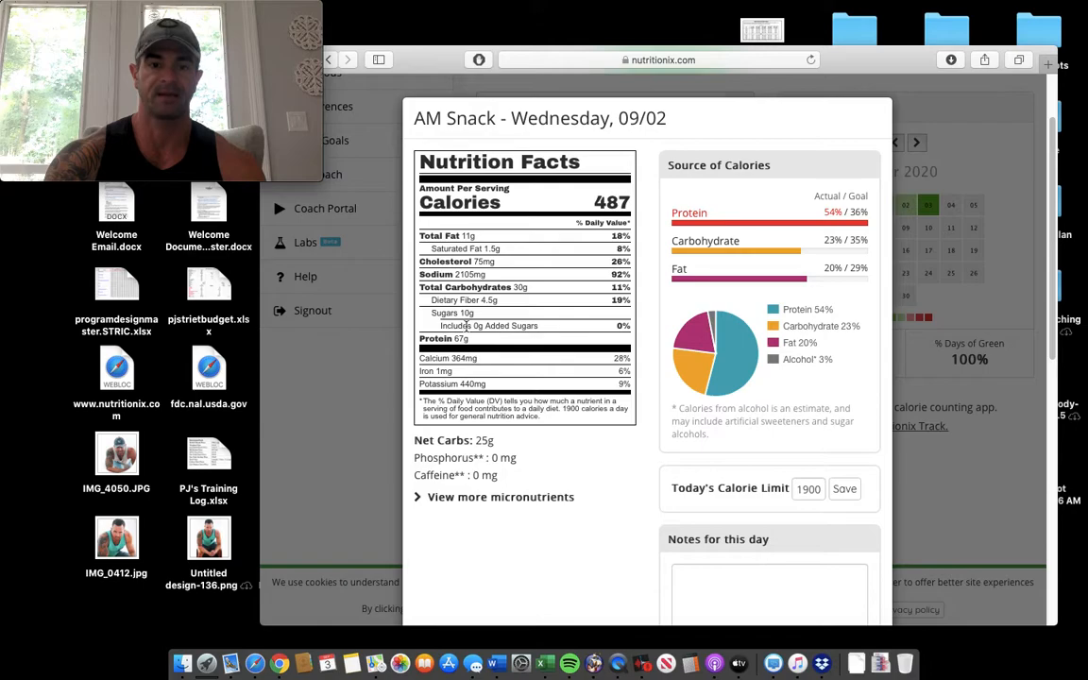
left_click(340, 349)
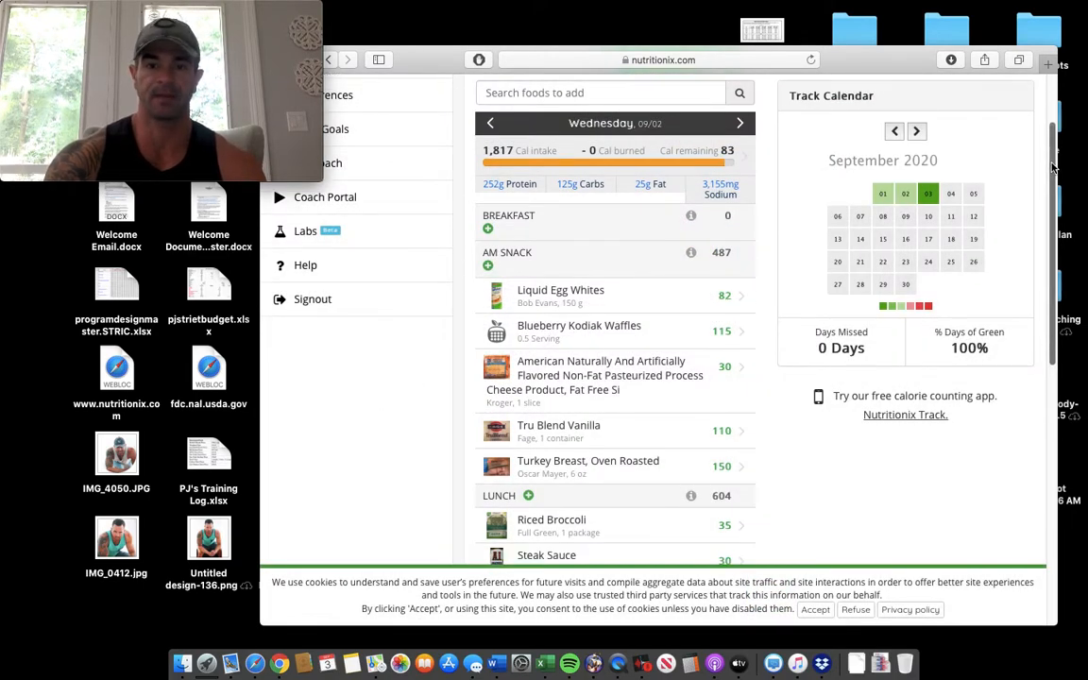
scroll(613, 331, "down", 5)
scroll(614, 330, "down", 5)
scroll(613, 331, "down", 5)
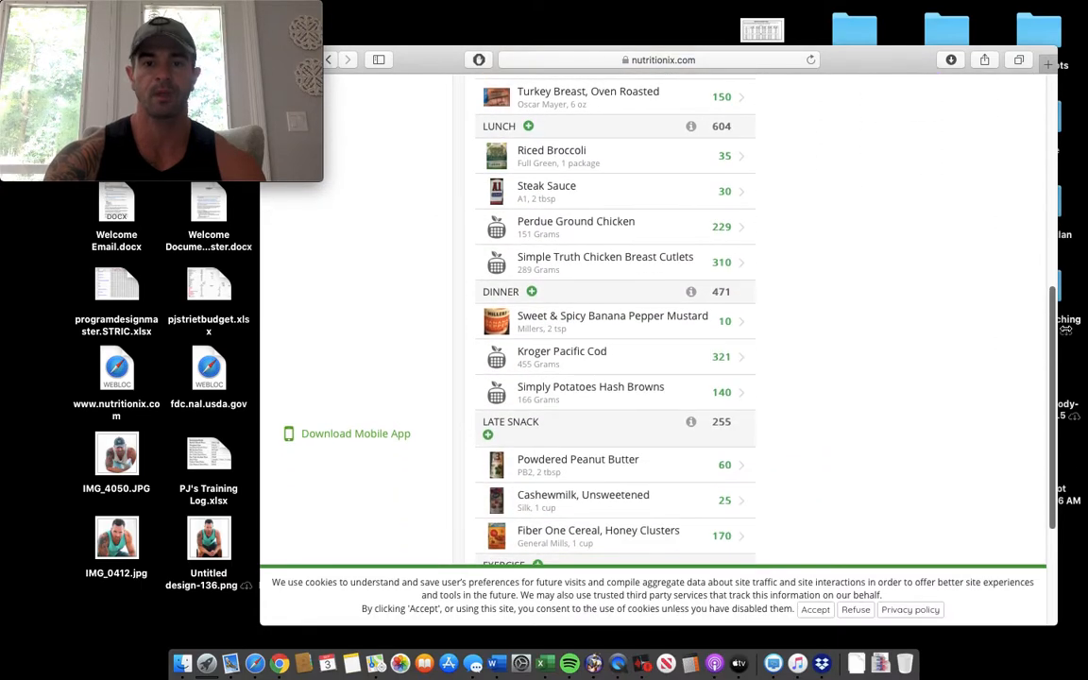
scroll(614, 330, "down", 3)
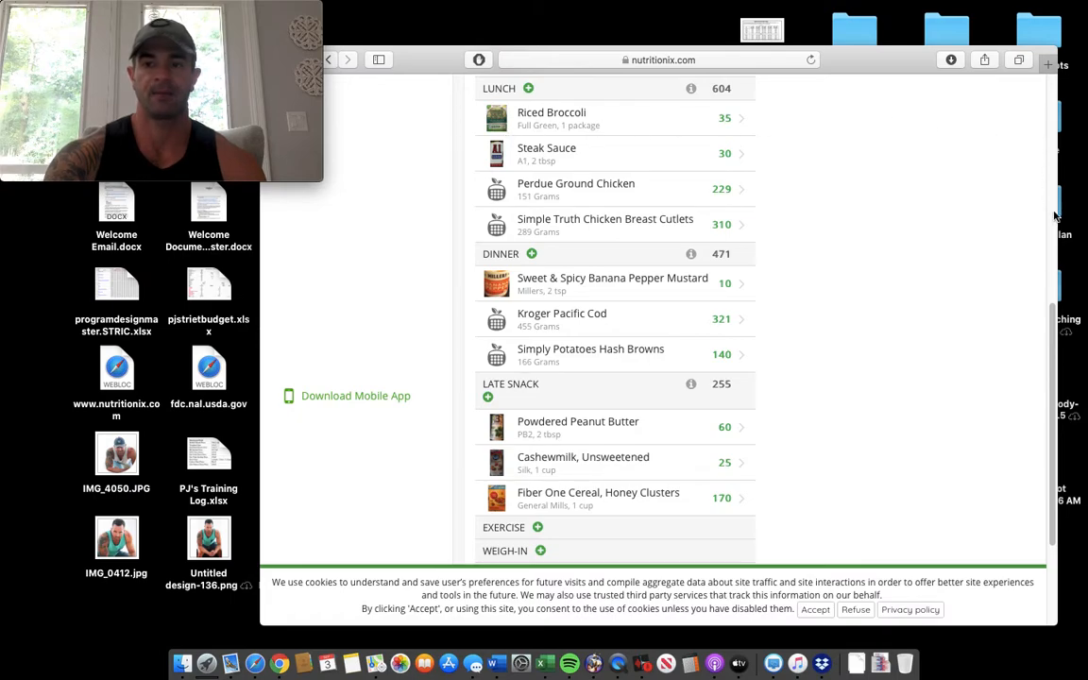
left_click_drag(1050, 340, 1050, 325)
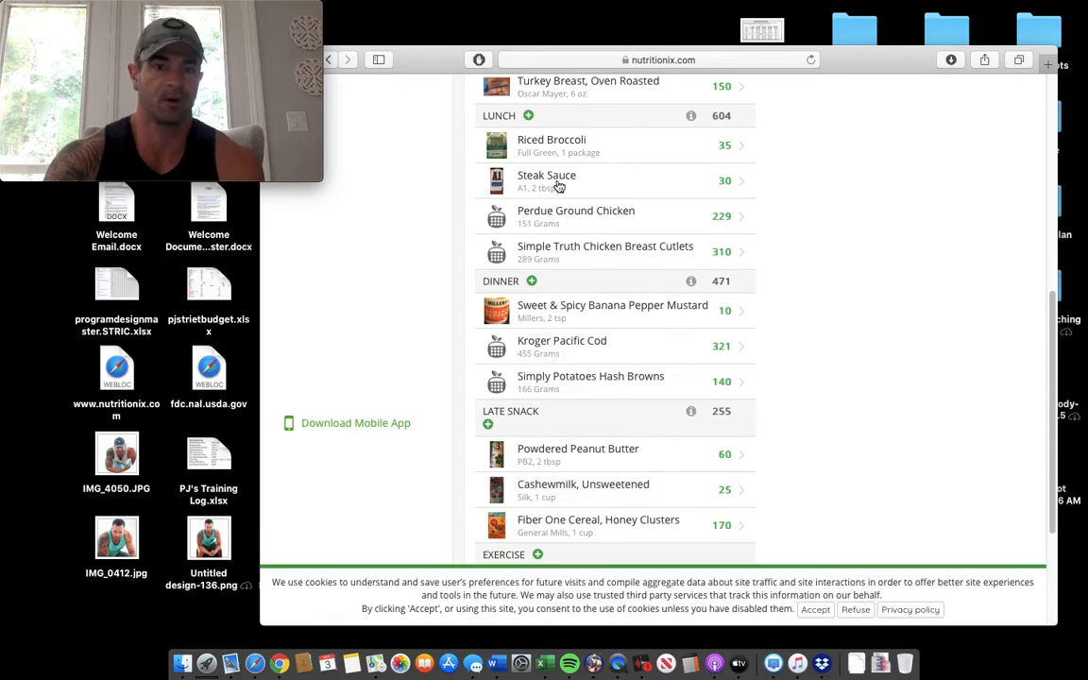
Bring up the Lunch nutrition facts for Wednesday 09/02
left_click(579, 117)
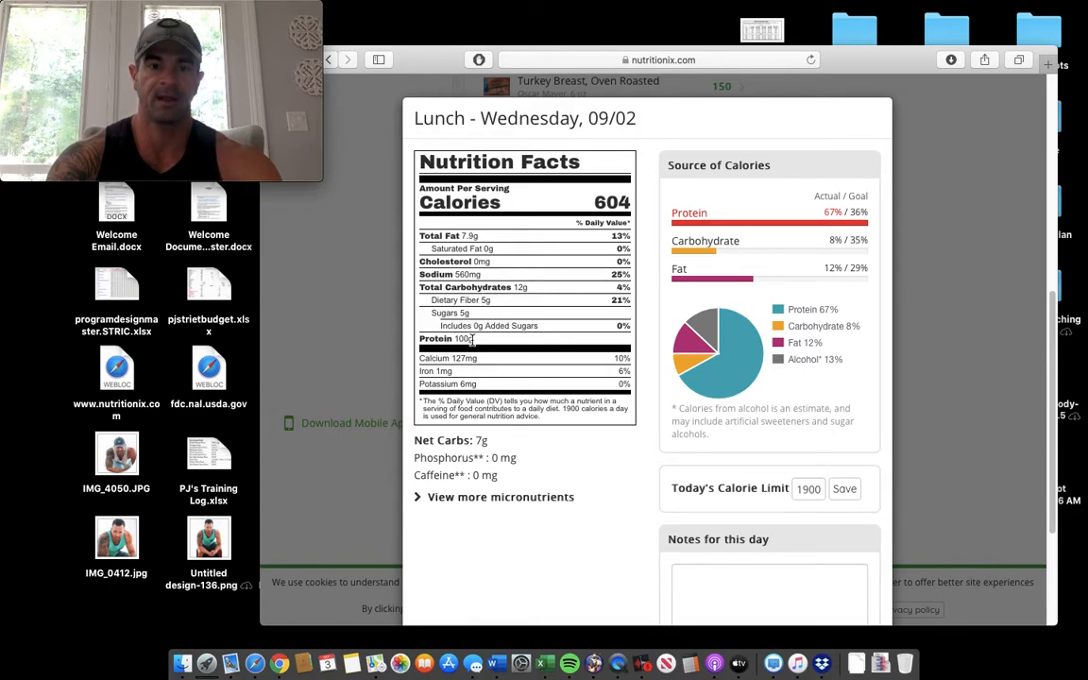
Close the Lunch nutrition facts (604 calories, 100g protein)
left_click(386, 299)
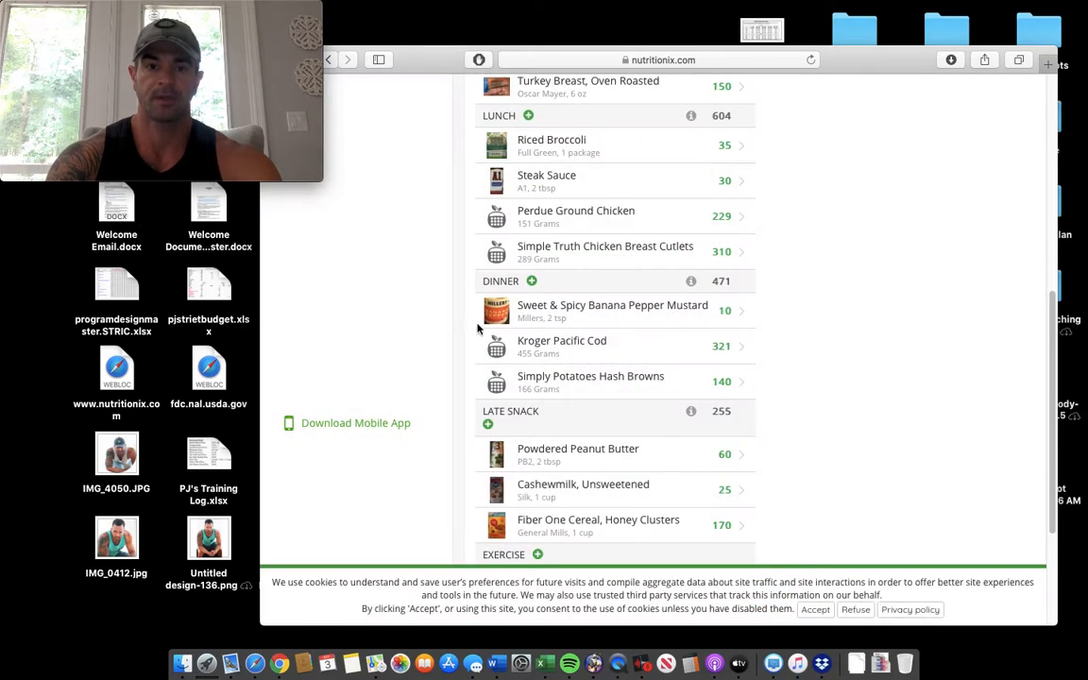
scroll(962, 312, "down", 1)
scroll(961, 312, "down", 2)
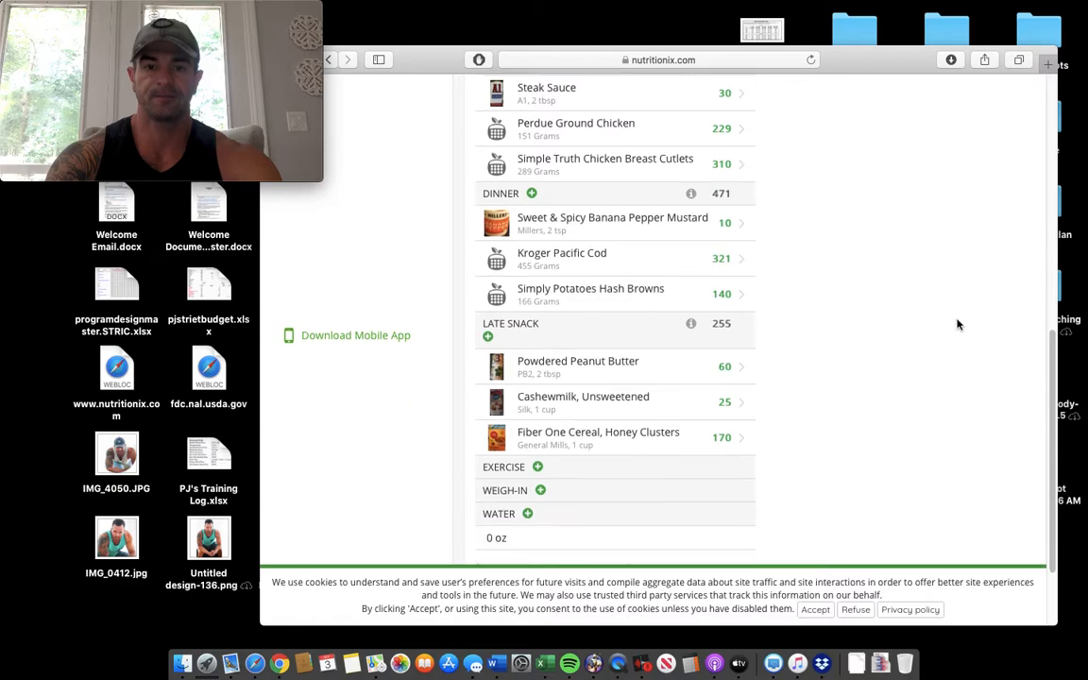
scroll(958, 321, "down", 2)
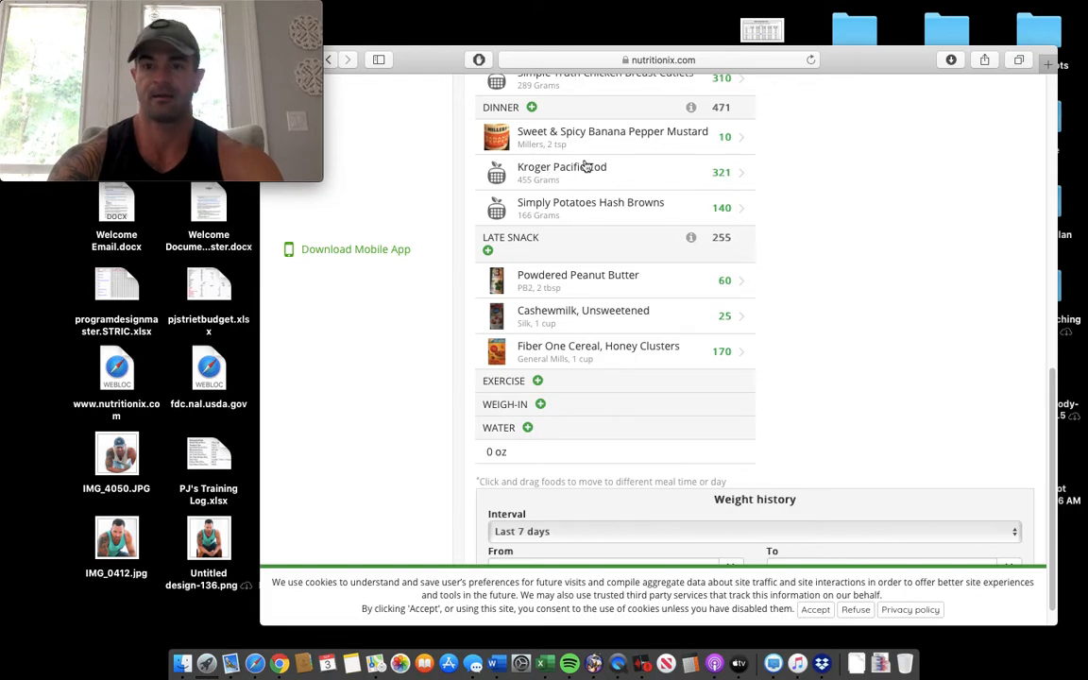
Review the Dinner nutrition facts (471 calories, 74g protein) and close them
left_click(578, 107)
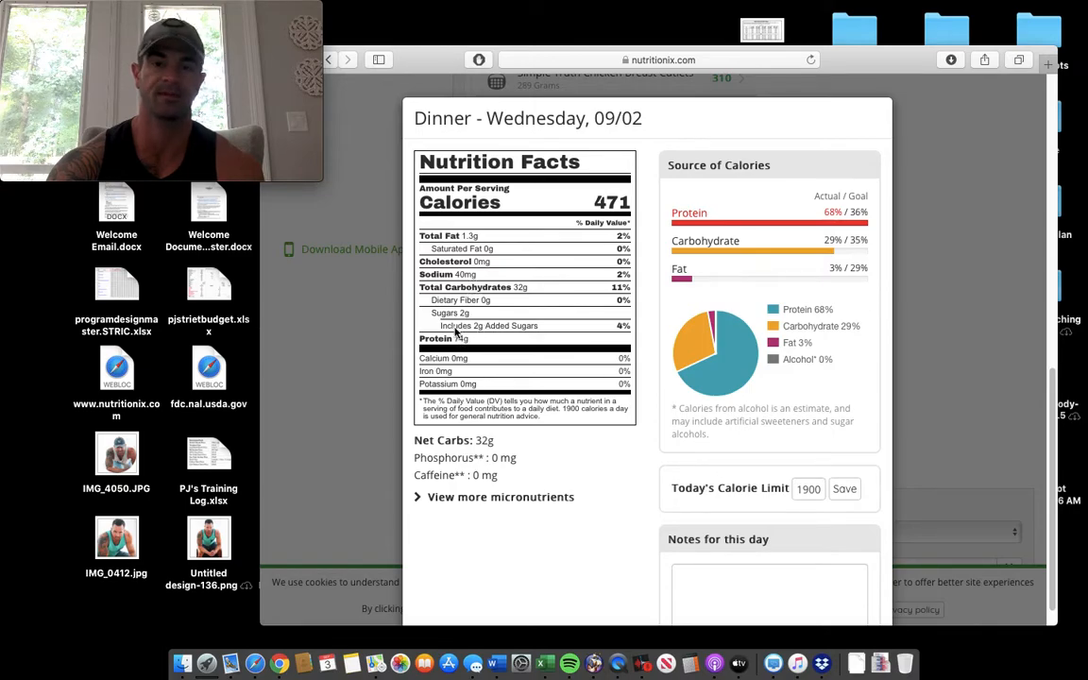
left_click(372, 374)
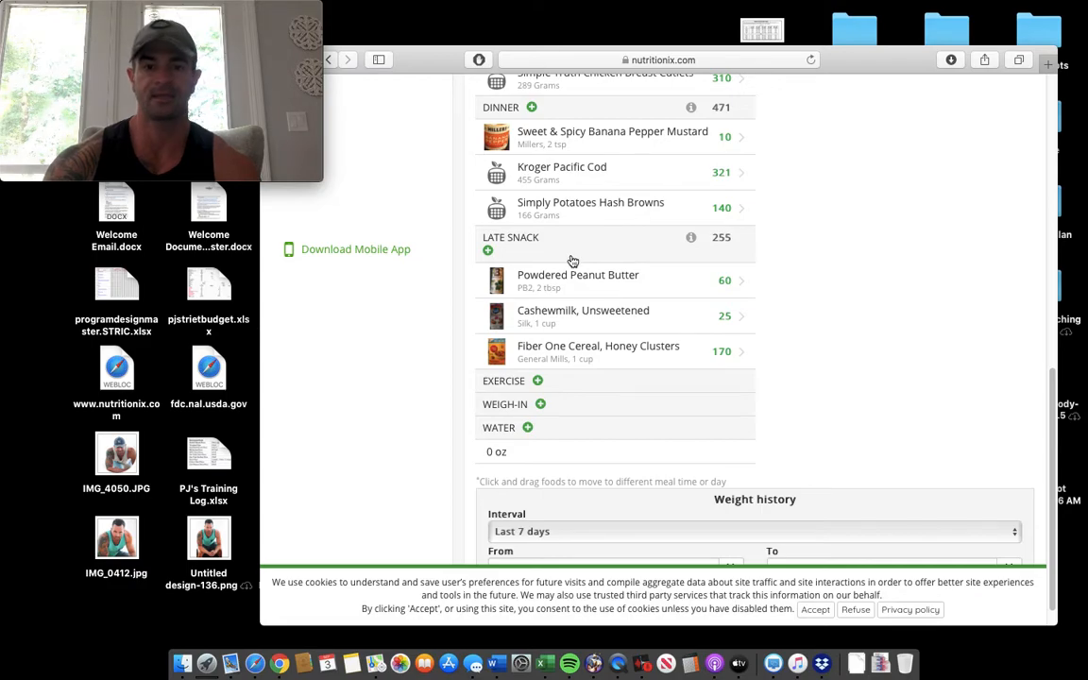
Bring up the Late Snack nutrition facts (255 calories, 51g carbs)
left_click(548, 237)
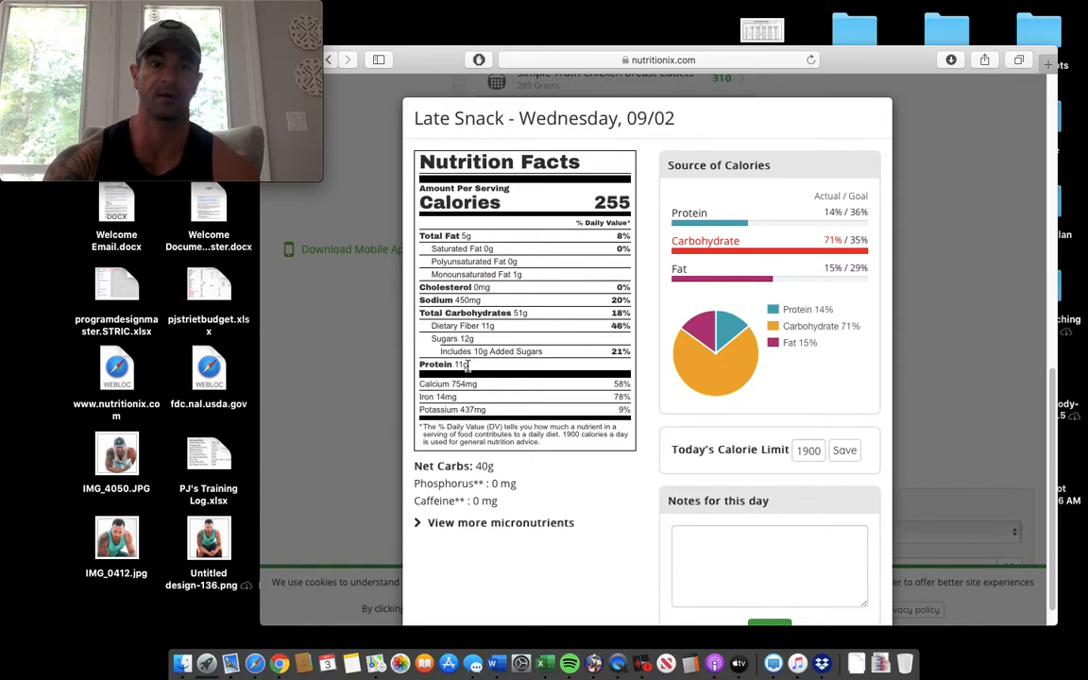
Close the Late Snack nutrition facts and return to the food log
left_click(366, 351)
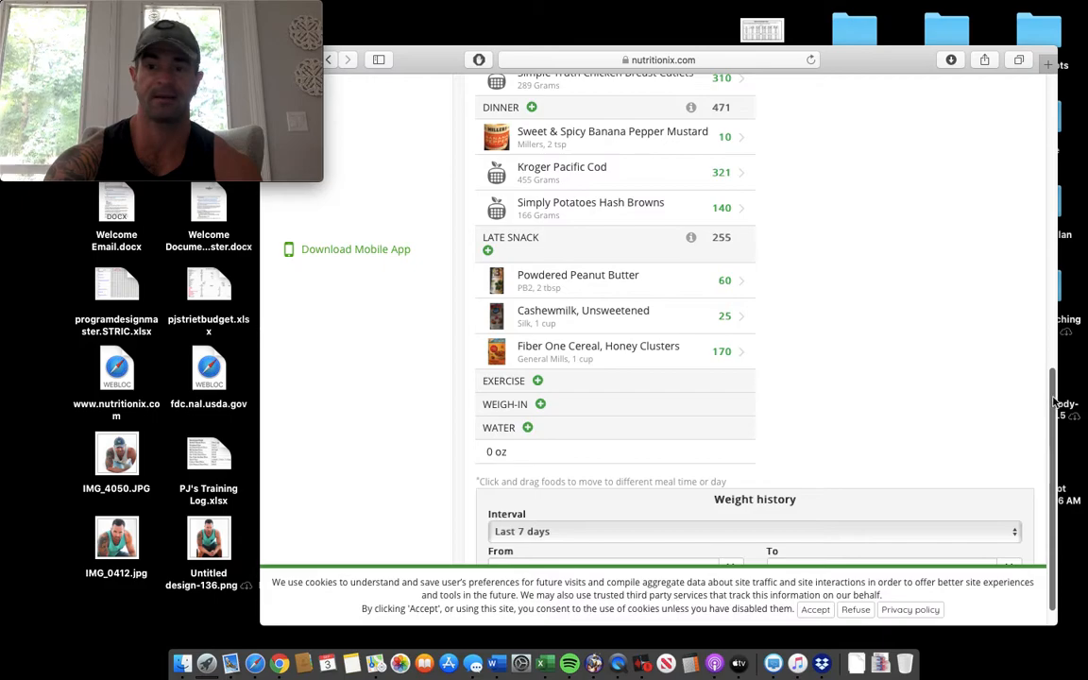
left_click_drag(1055, 402, 1054, 390)
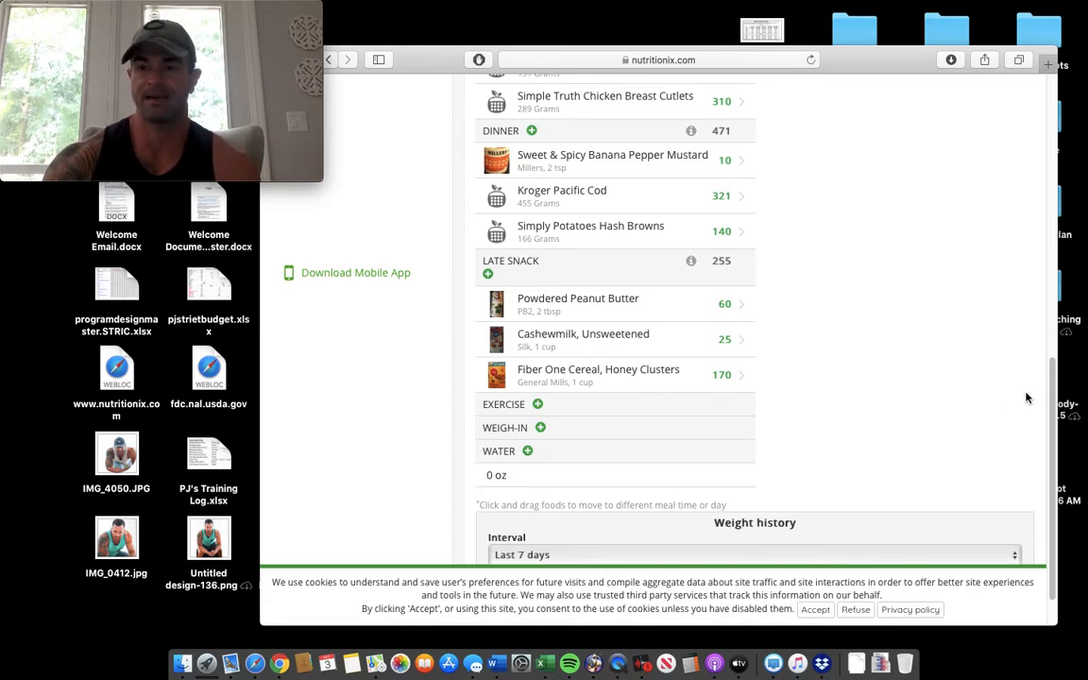
scroll(1048, 413, "up", 1)
scroll(1048, 412, "up", 10)
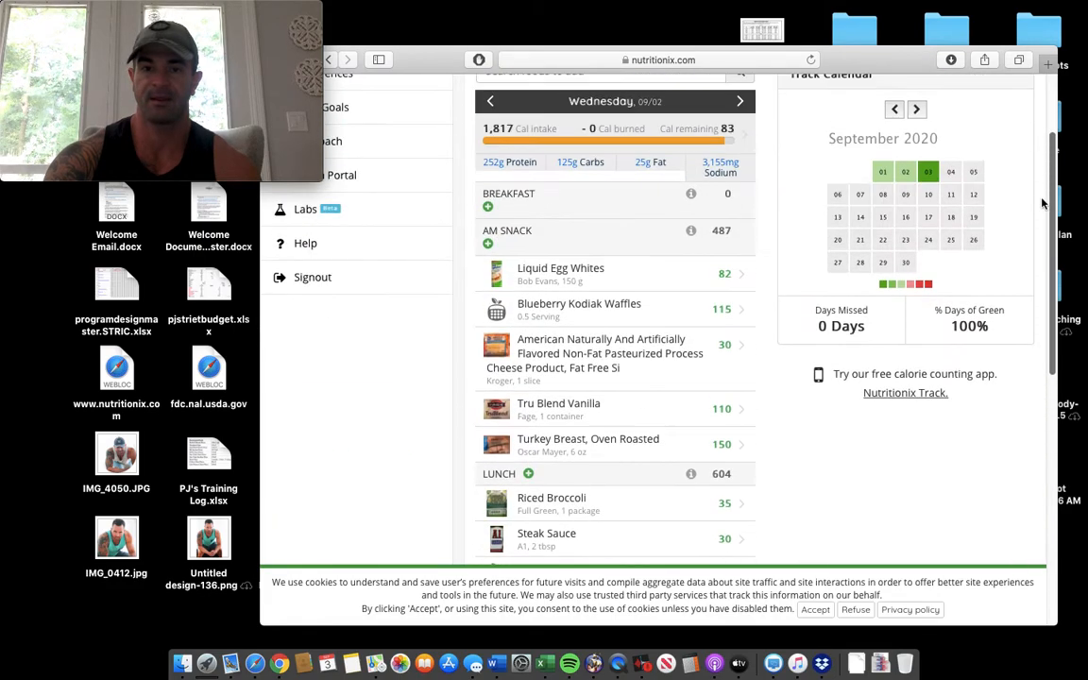
Bring up the Daily Total nutrition facts showing 1,817 calories and 252g protein
left_click(541, 225)
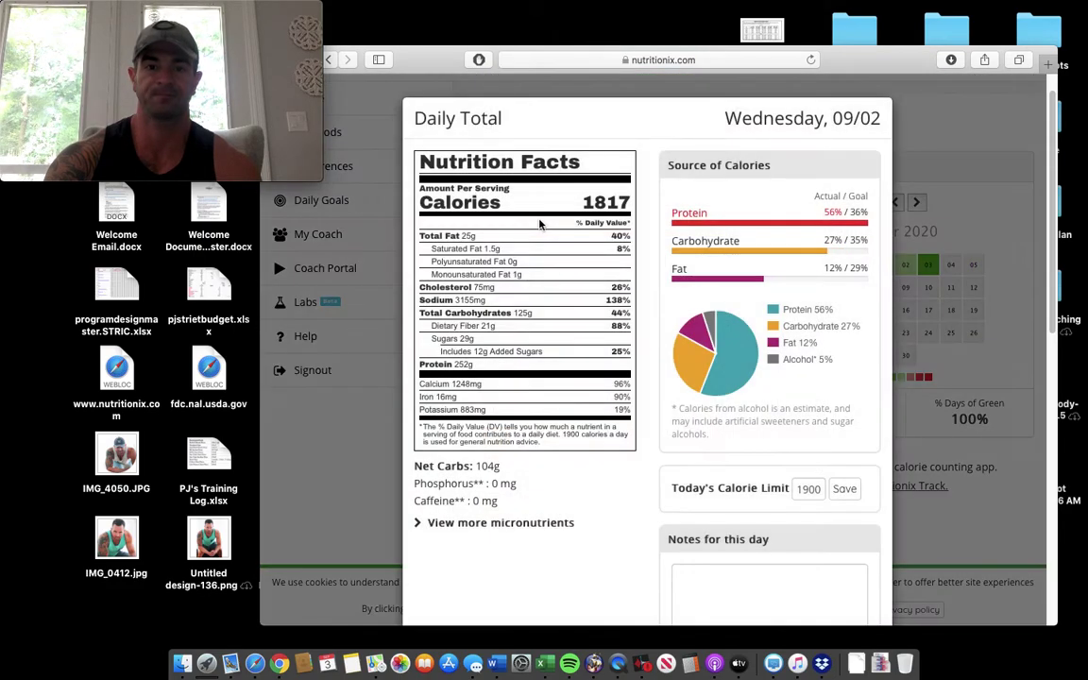